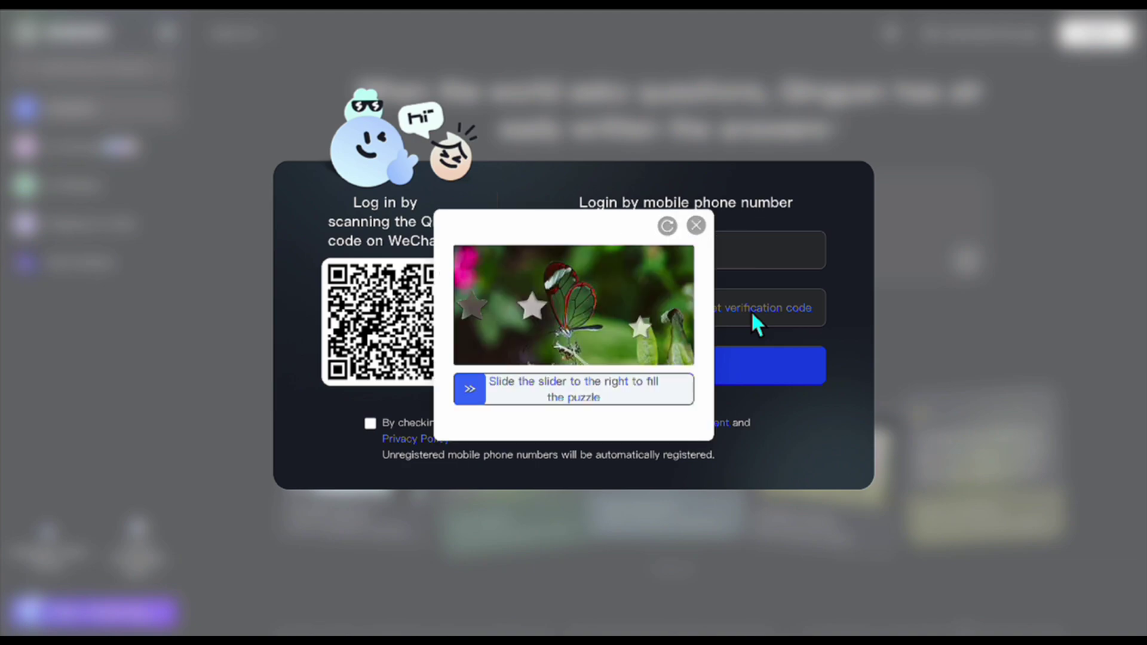
# - Solve the slider puzzle, enter the SMS verification code, accept the user agreement and log in
pyautogui.moveTo(490, 393); pyautogui.dragTo(533, 392)
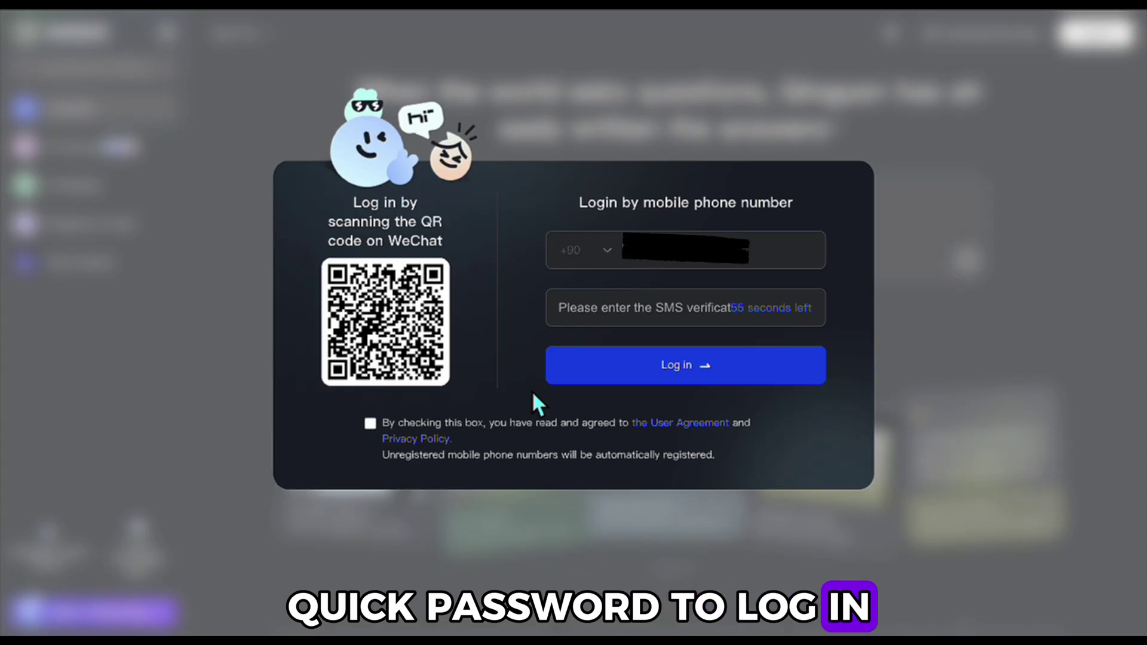
pyautogui.click(586, 321)
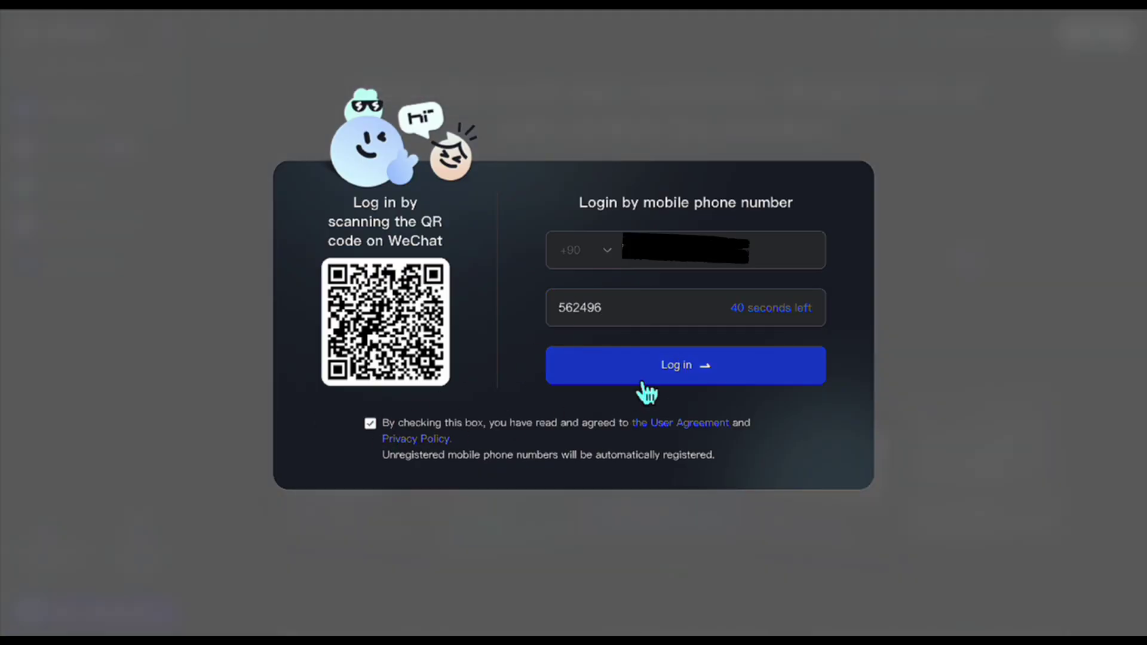
pyautogui.click(643, 381)
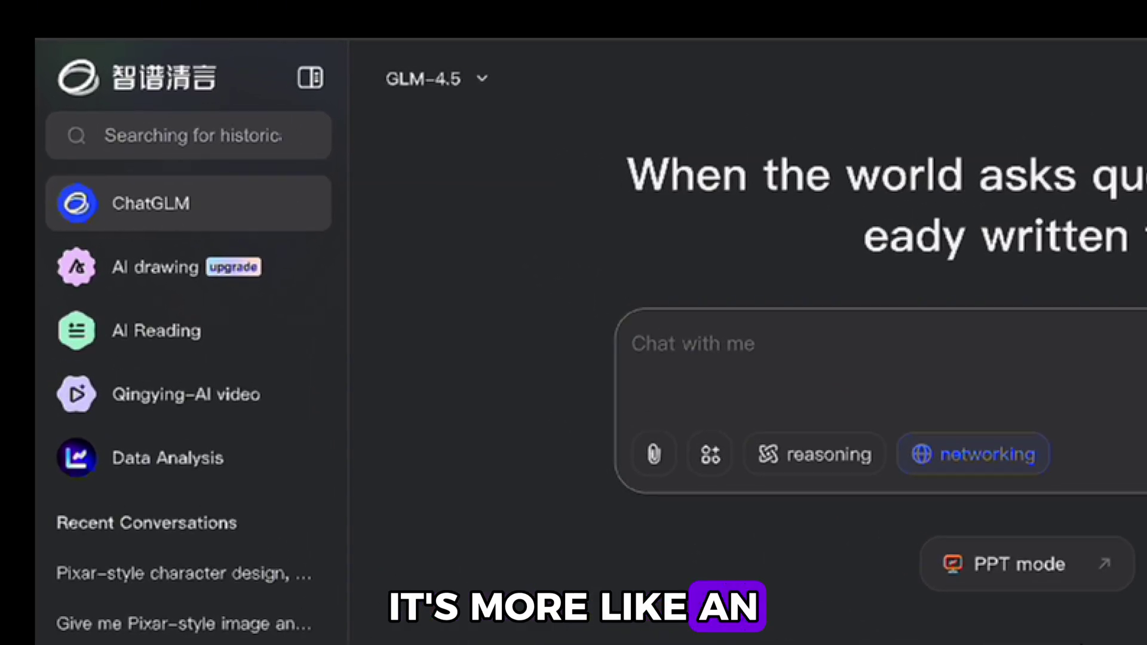
# - Look through the AI drawing, AI Reading, Qingying-AI video and Data Analysis sections
pyautogui.click(313, 271)
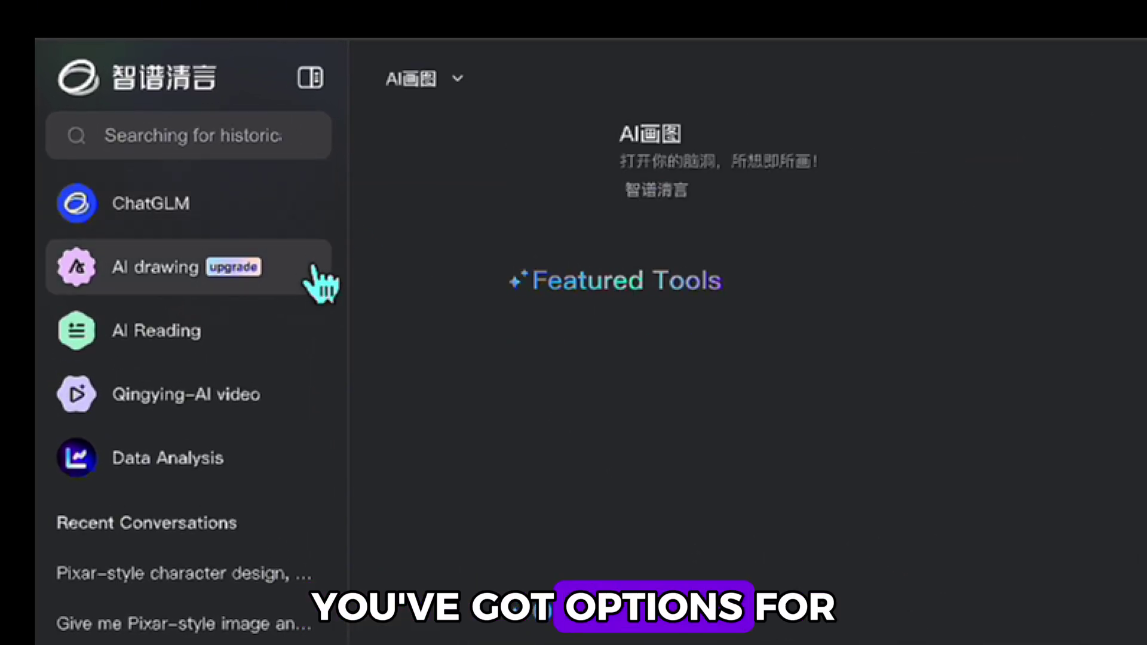
pyautogui.click(311, 340)
pyautogui.click(278, 407)
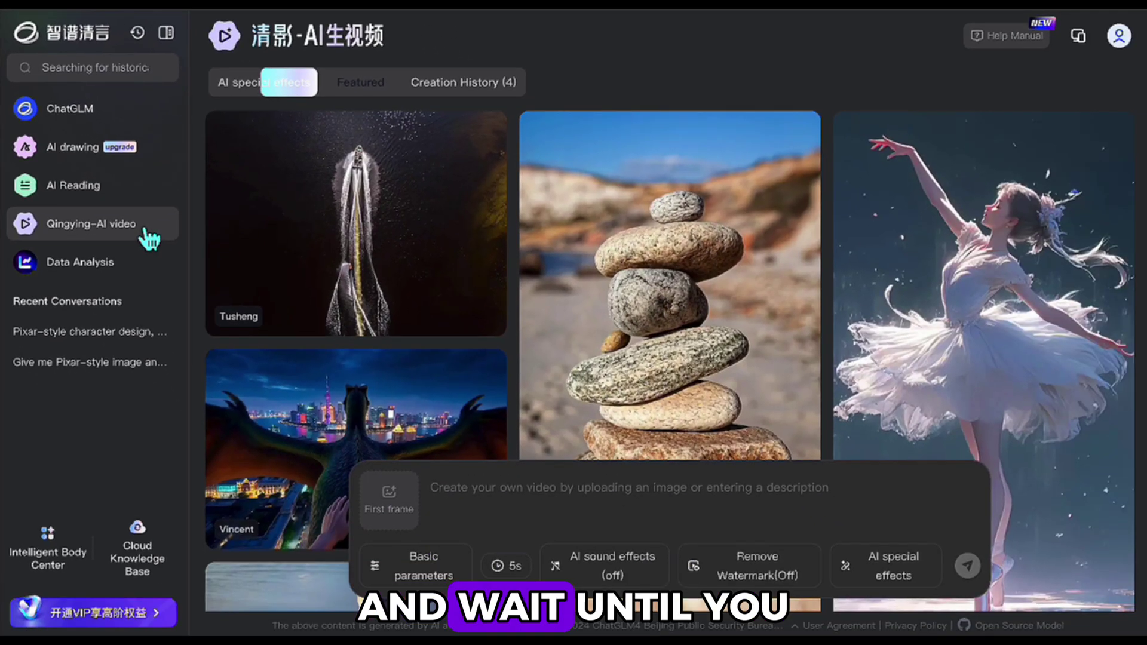
pyautogui.click(151, 274)
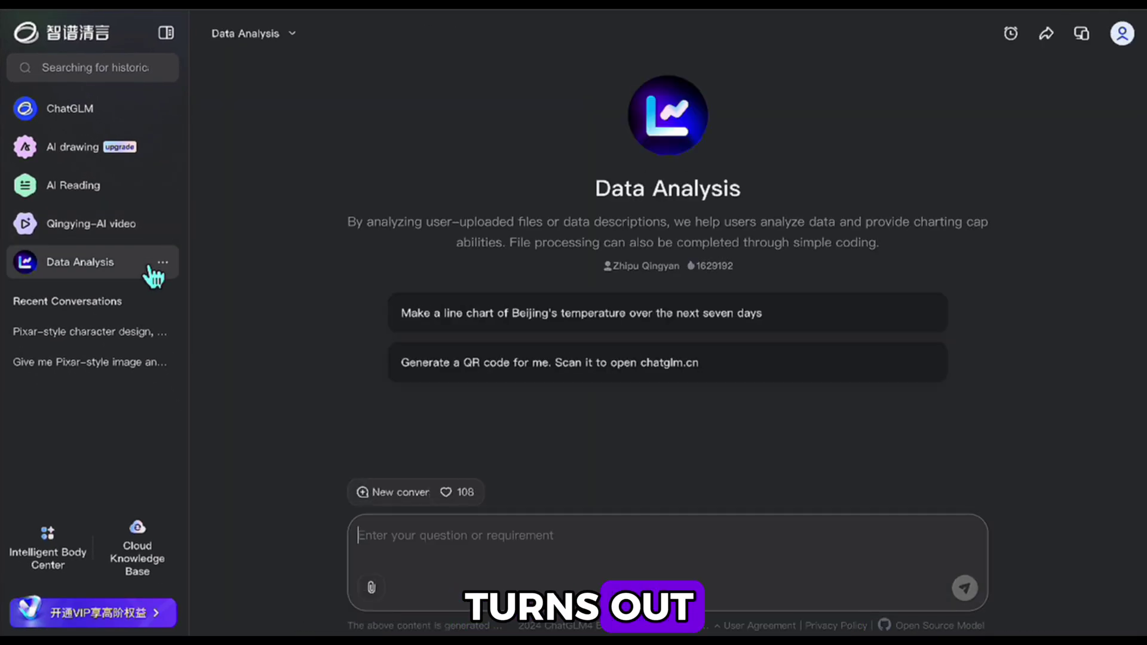
# - Ask ChatGLM for Pixar-style image and animation prompts for cute everyday objects with faces and personalities: a teddy bear, balloon, ice cream cone, toy robot and rainbow
pyautogui.click(146, 130)
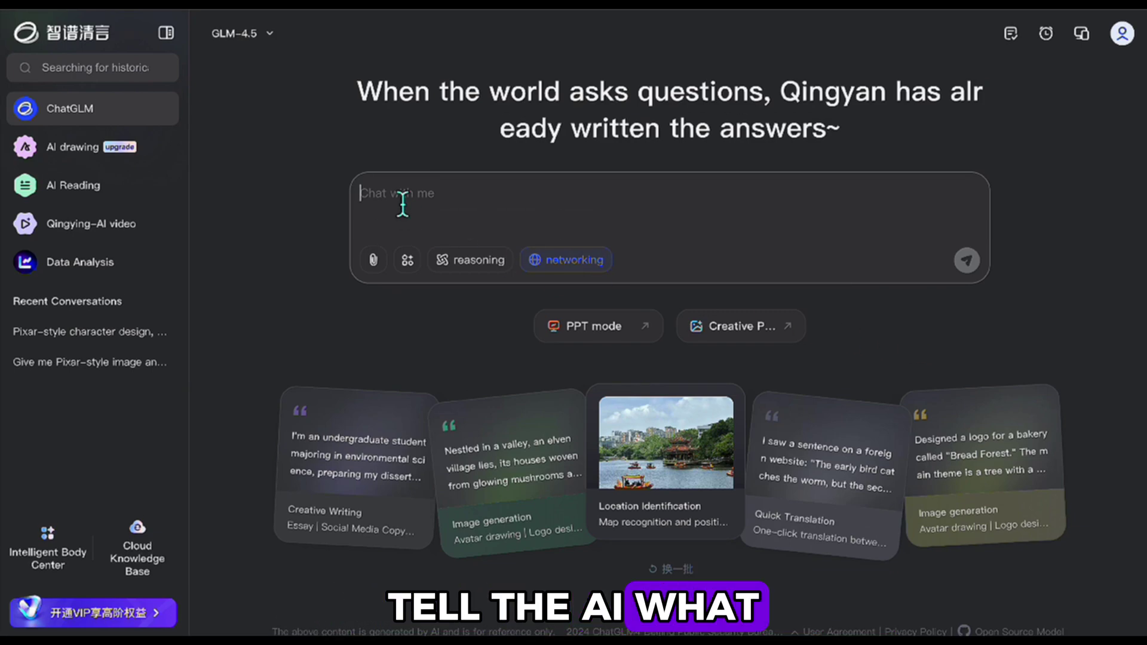
pyautogui.write('Give me Pixar-style image and animation prompts for cute everyday objects with faces and personalities: a teddy bear, a balloon, an ice cream cone, a toy robot, and a rainbow.')
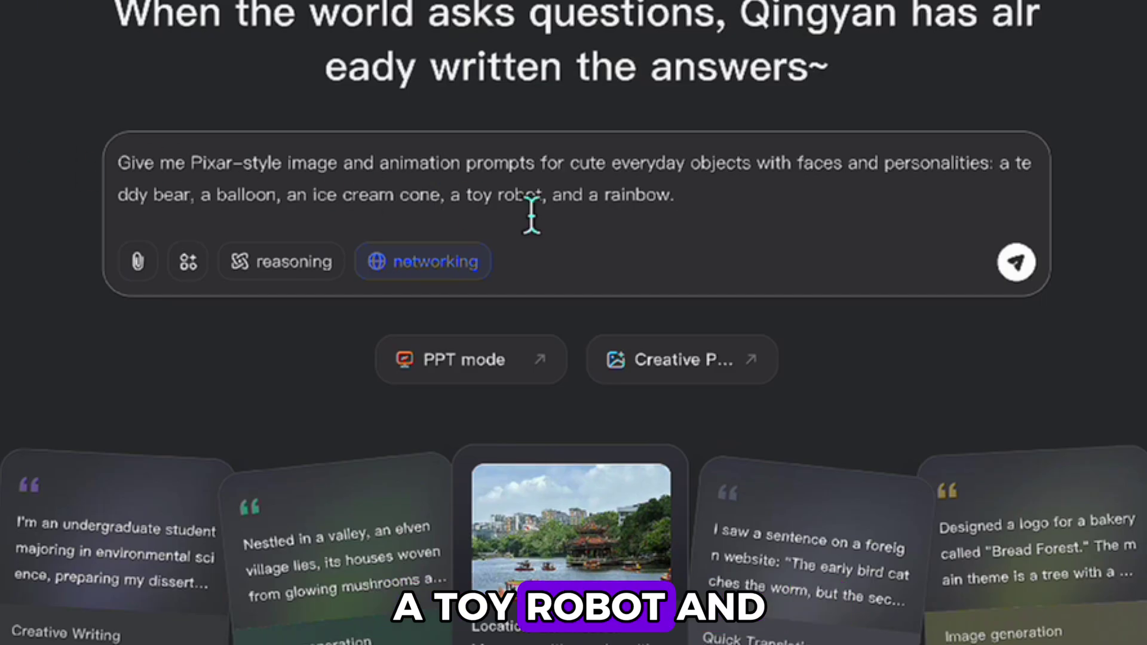
pyautogui.click(1016, 262)
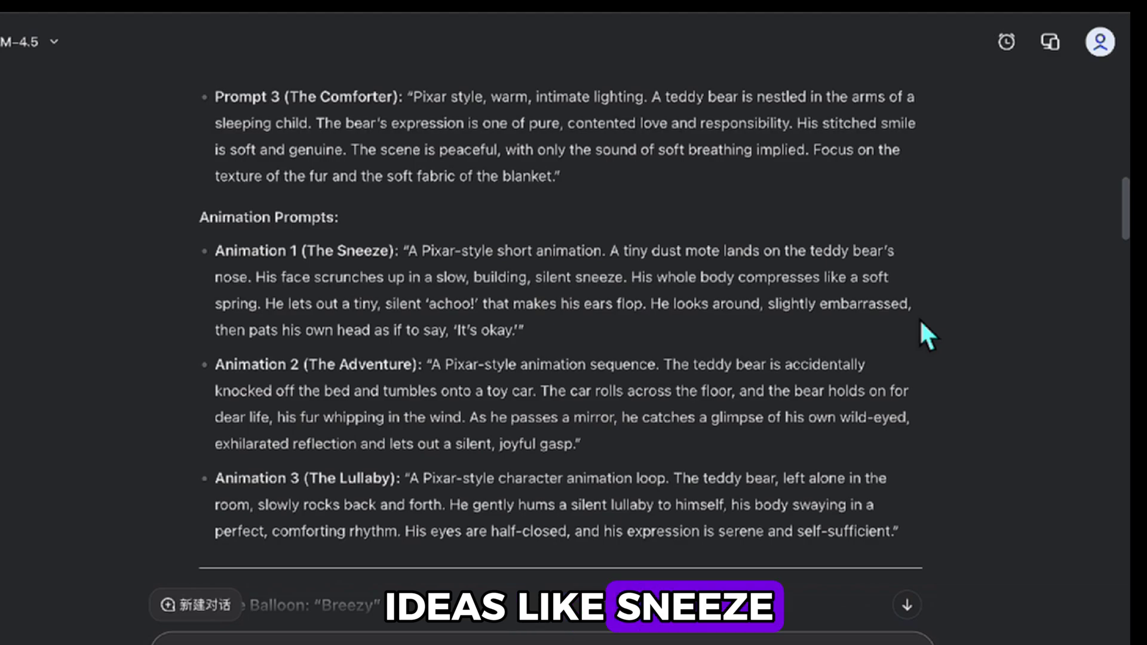
# - Read through the generated image and animation prompts for the teddy bear, balloon, ice cream cone, toy robot and rainbow
pyautogui.scroll(-8, 920, 318)
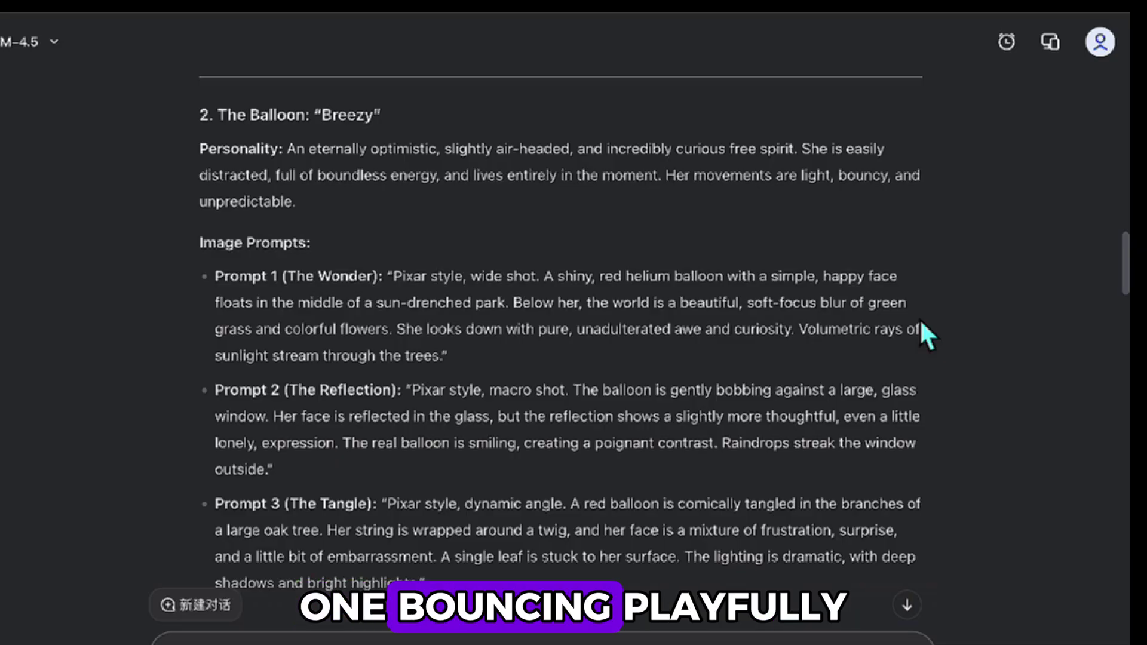
pyautogui.scroll(-7, 919, 318)
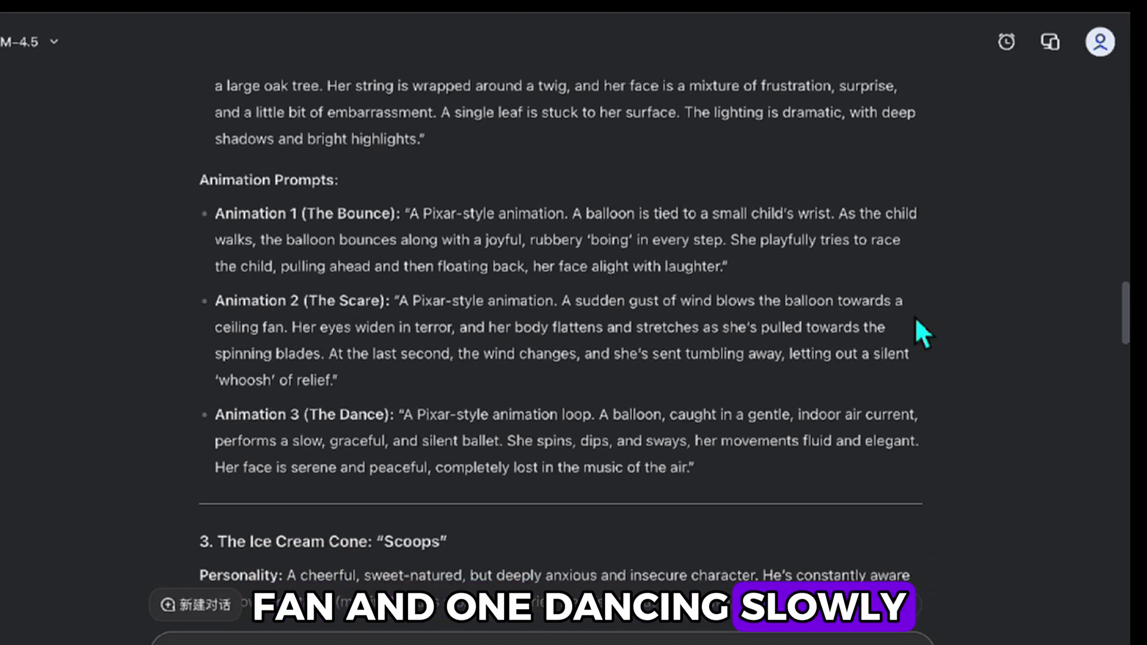
pyautogui.scroll(-7, 923, 335)
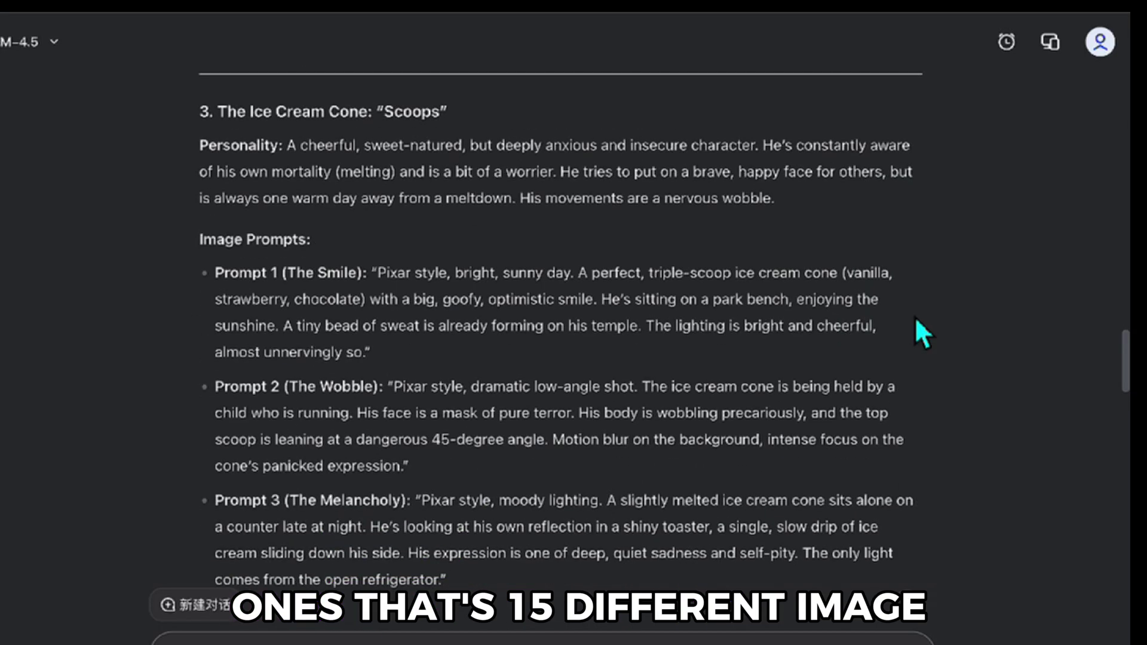
pyautogui.scroll(-8, 924, 335)
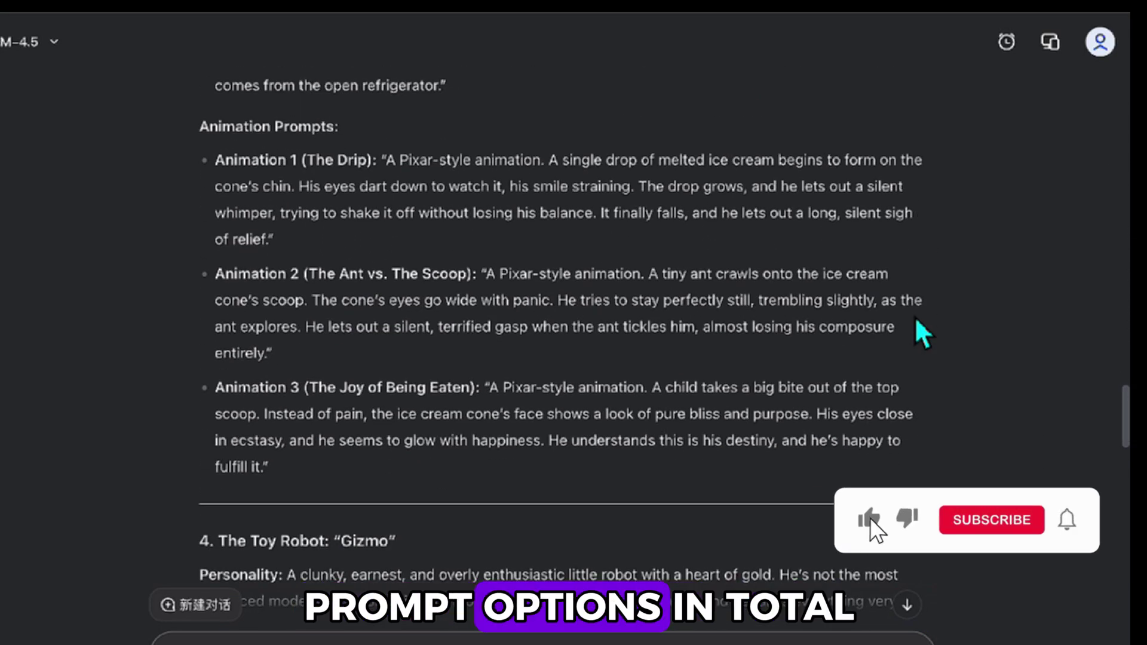
pyautogui.scroll(-5, 915, 317)
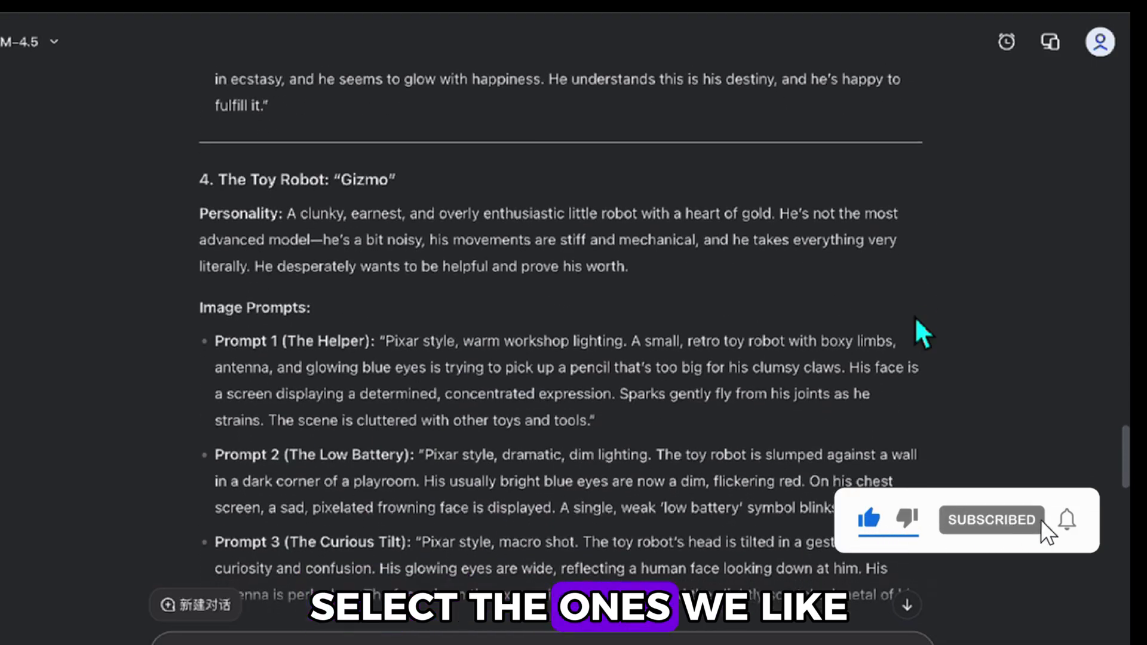
pyautogui.scroll(-8, 916, 318)
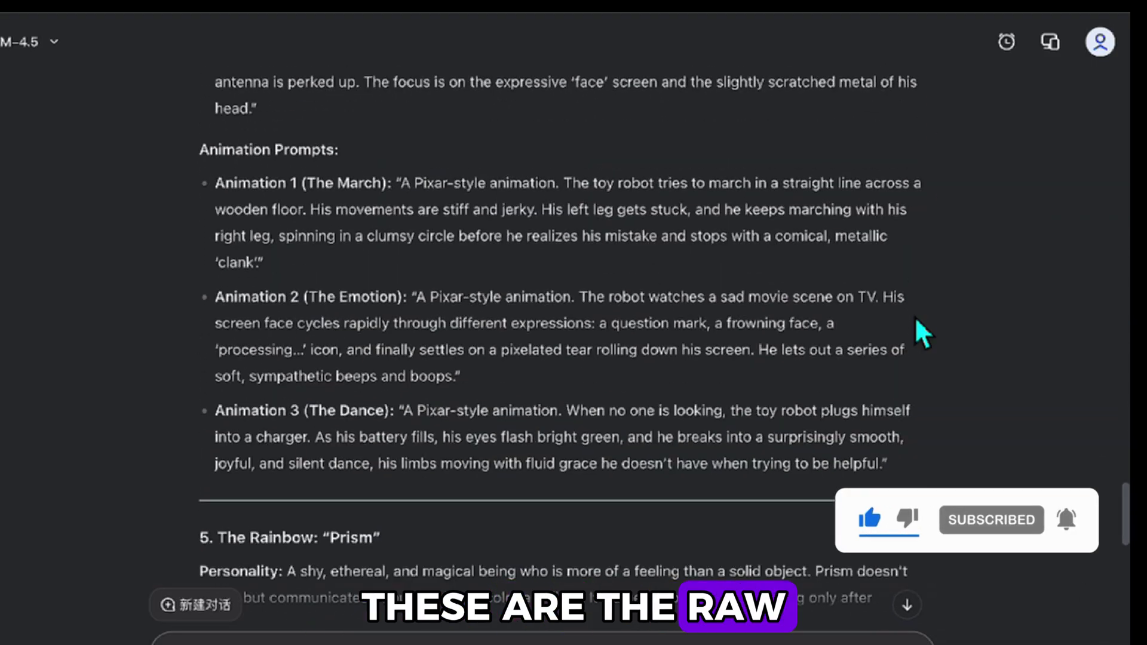
pyautogui.scroll(-6, 917, 320)
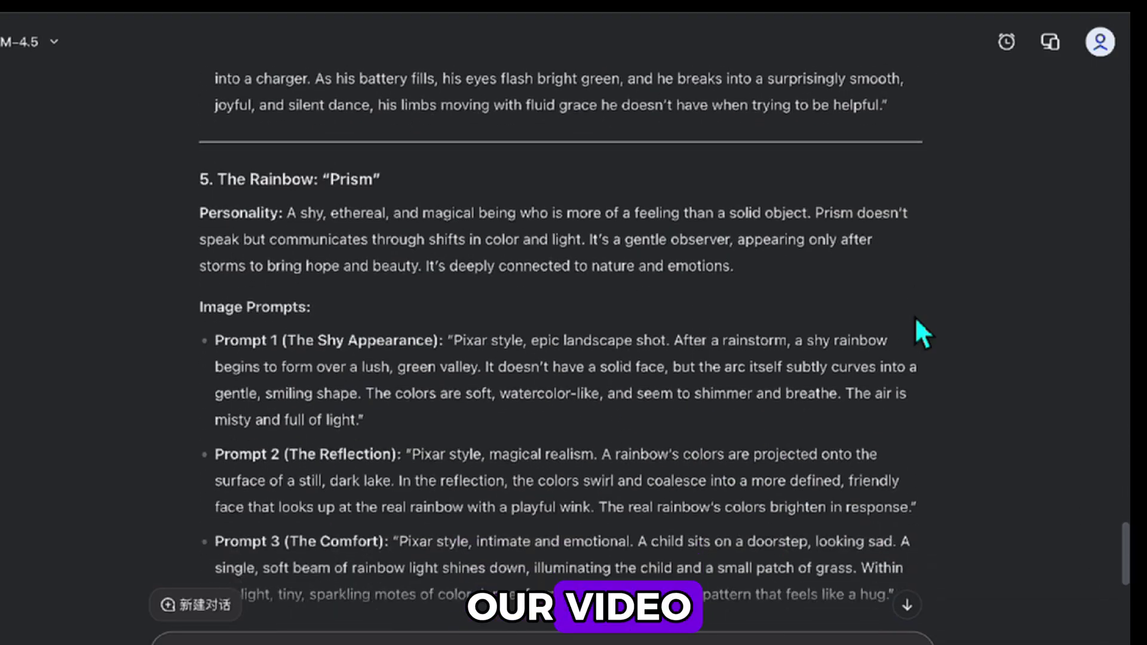
pyautogui.scroll(-7, 922, 333)
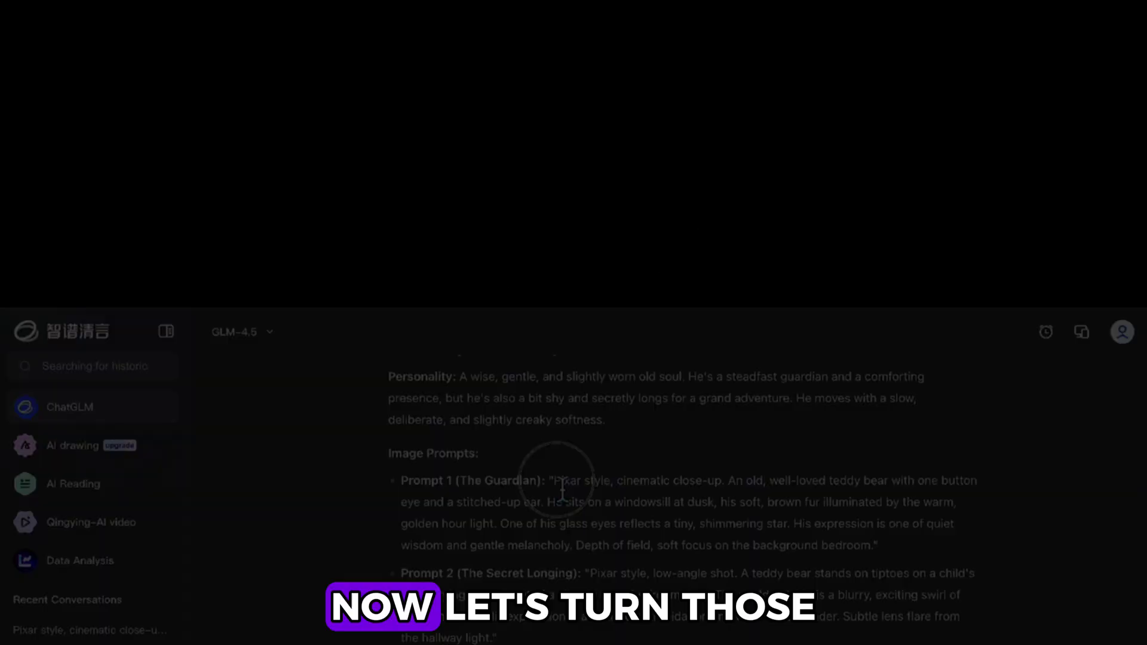
# - Copy the teddy bear's image Prompt 1 (The Guardian) and paste it as the prompt in AI drawing
pyautogui.moveTo(554, 183); pyautogui.dragTo(877, 247)
pyautogui.hotkey('ctrl', 'c')
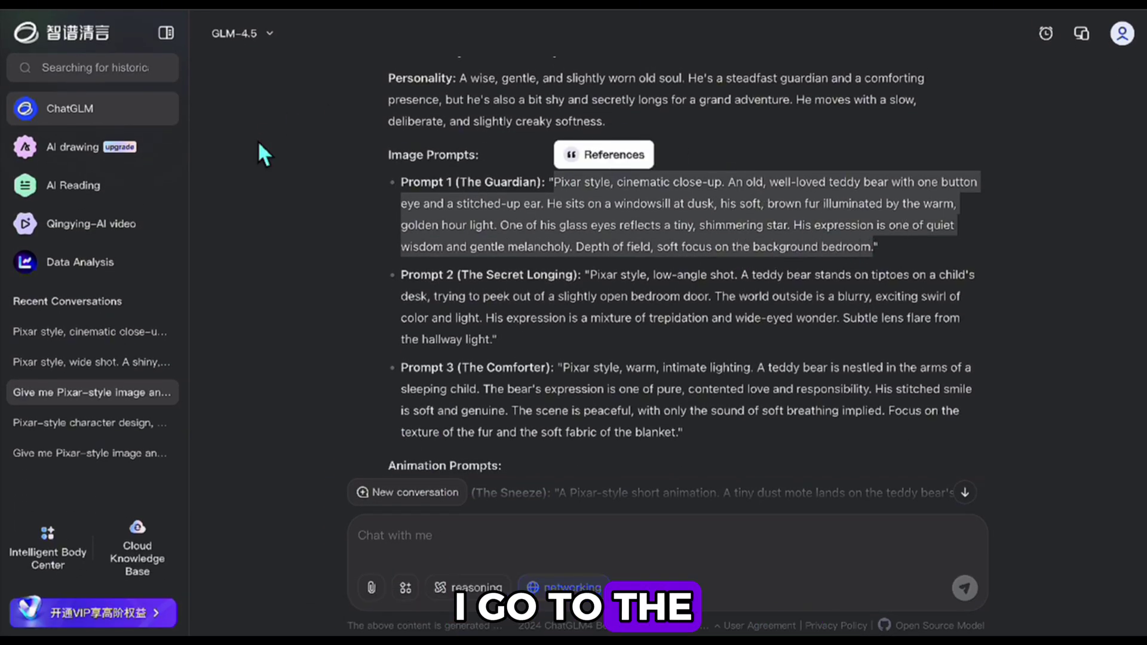
pyautogui.click(75, 149)
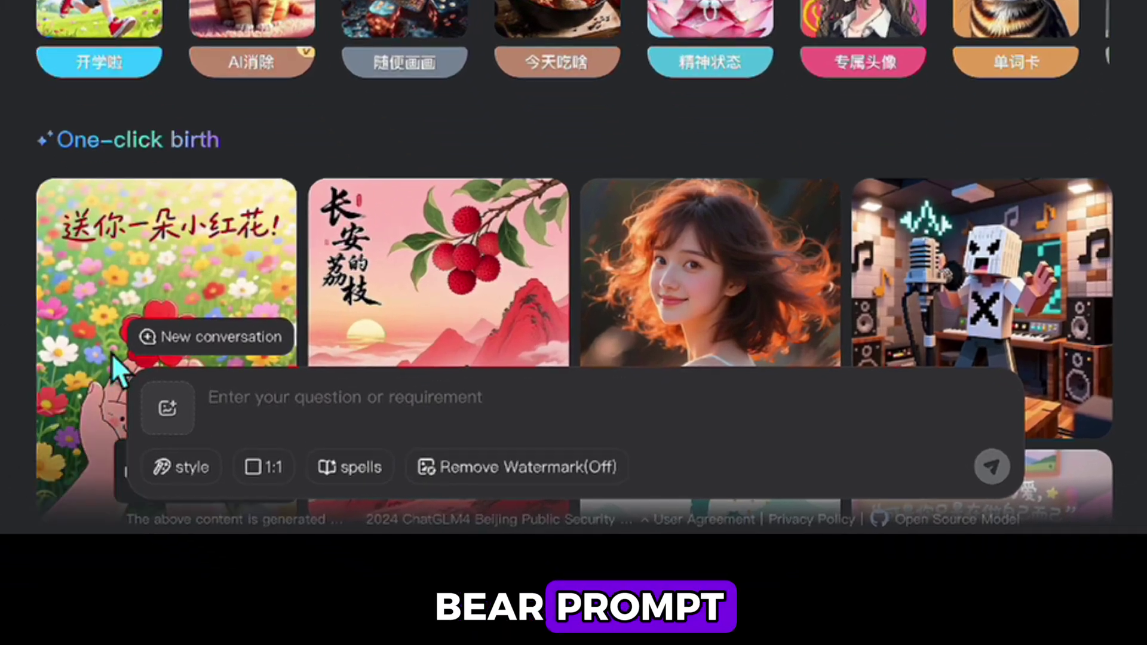
pyautogui.click(372, 499)
pyautogui.hotkey('ctrl', 'v')
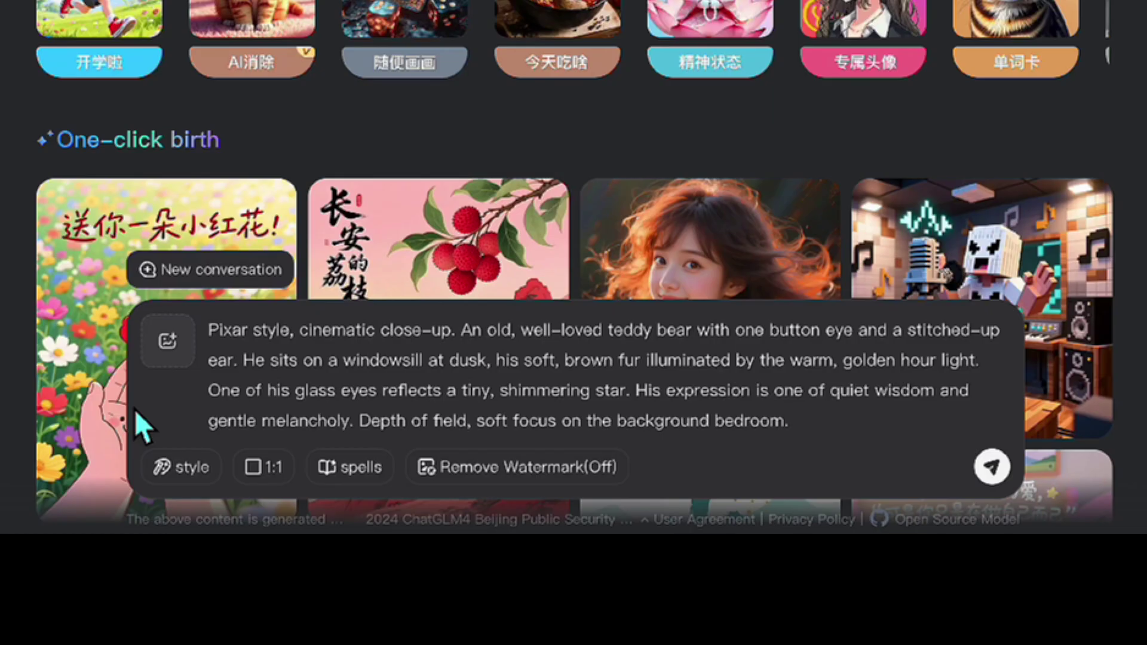
# - Generate the teddy bear images in the Pixar style with a 16:9 aspect ratio
pyautogui.click(179, 472)
pyautogui.scroll(-5, 217, 293)
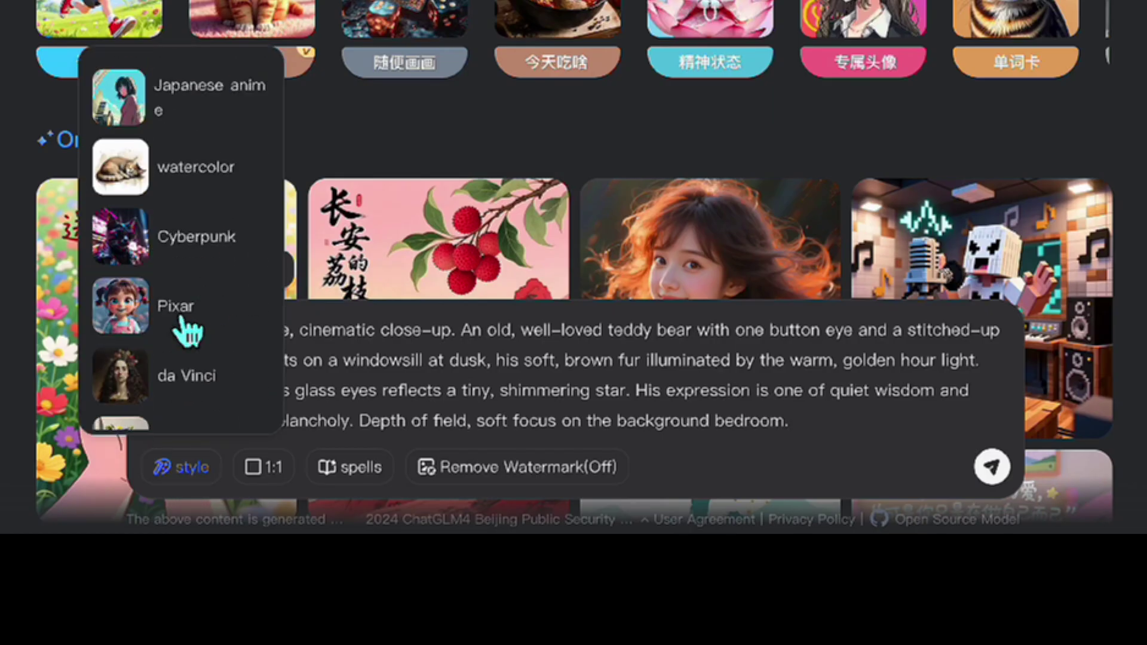
pyautogui.click(182, 314)
pyautogui.click(265, 469)
pyautogui.click(245, 353)
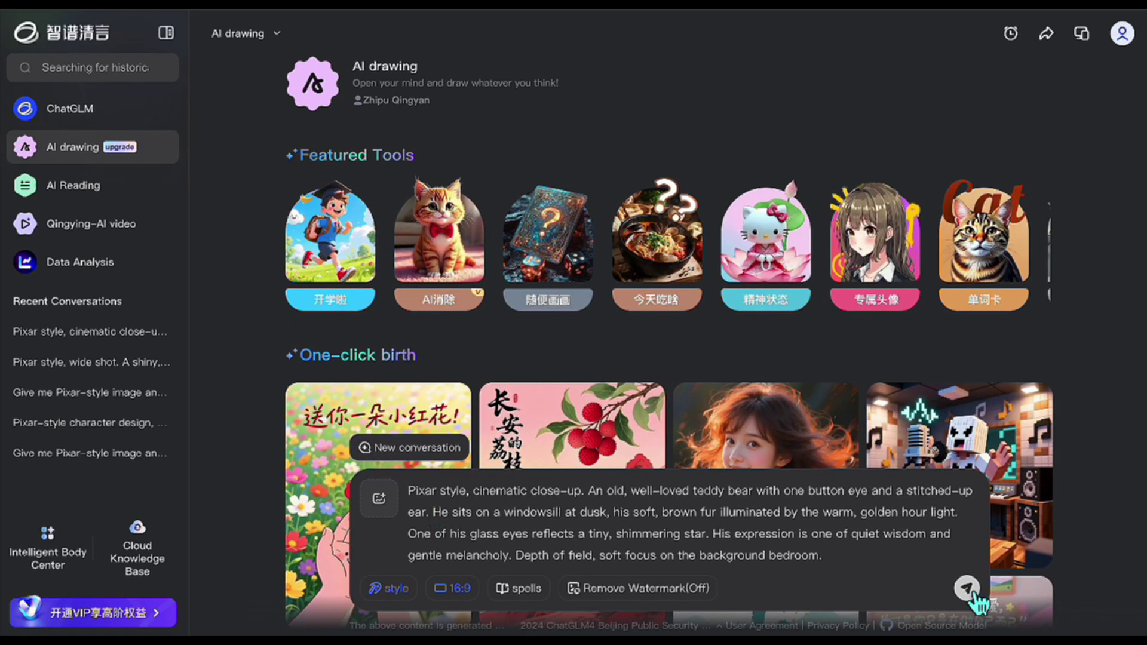
pyautogui.click(971, 570)
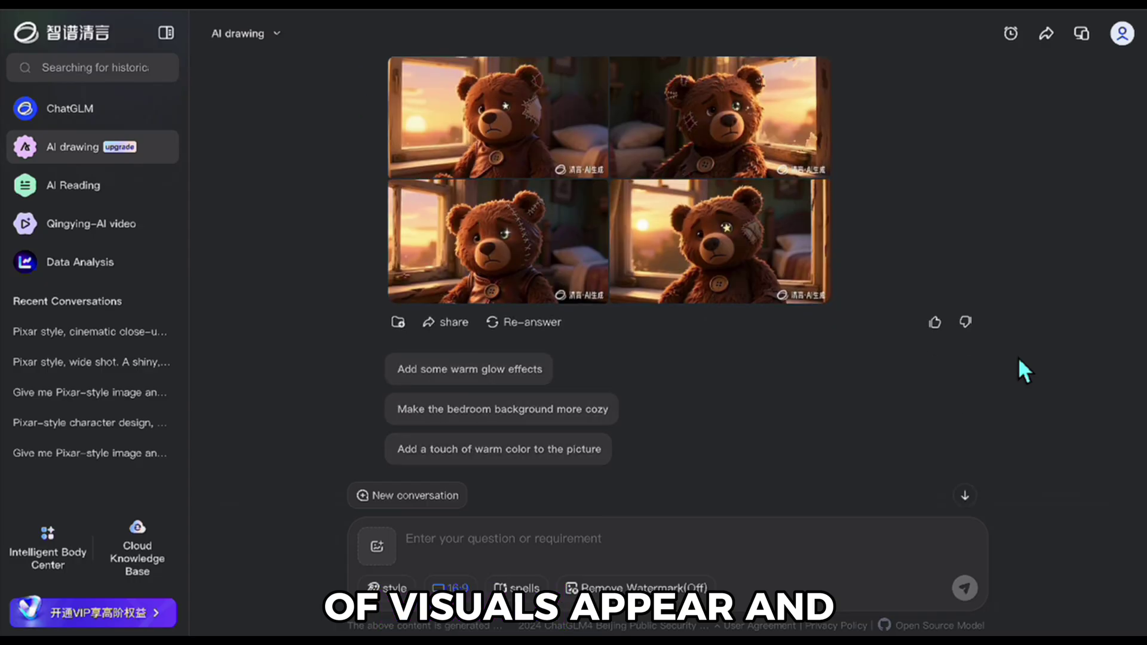
# - Compare the generated teddy bear images, download the favourite one in HD and close the image view
pyautogui.click(525, 117)
pyautogui.click(733, 337)
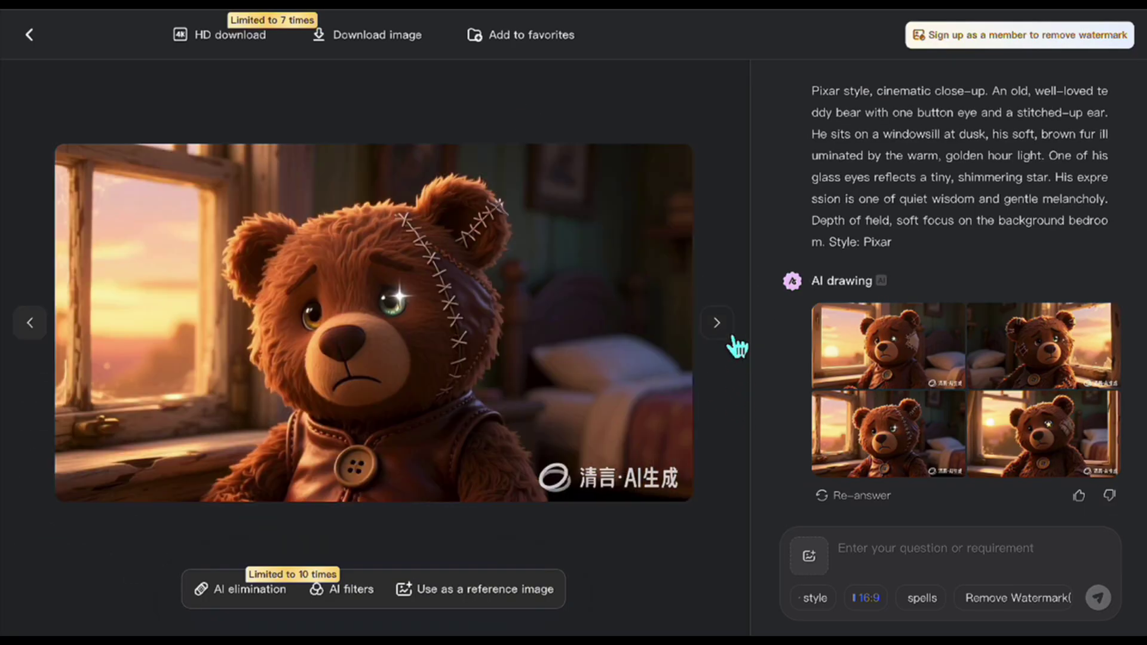
pyautogui.click(33, 325)
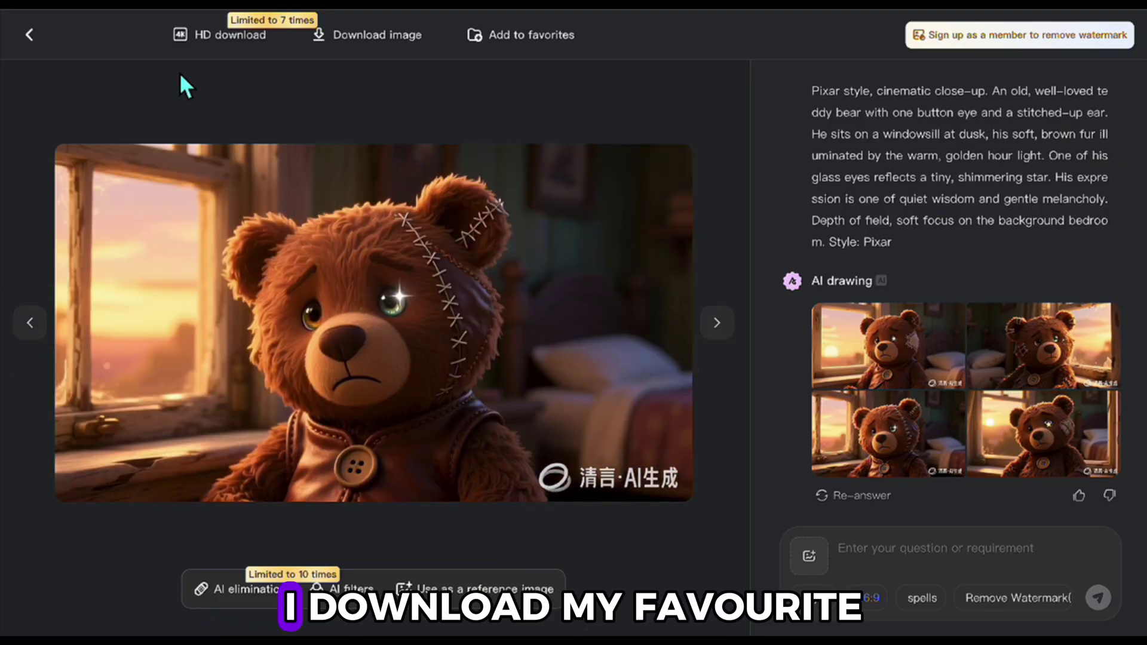
pyautogui.click(221, 53)
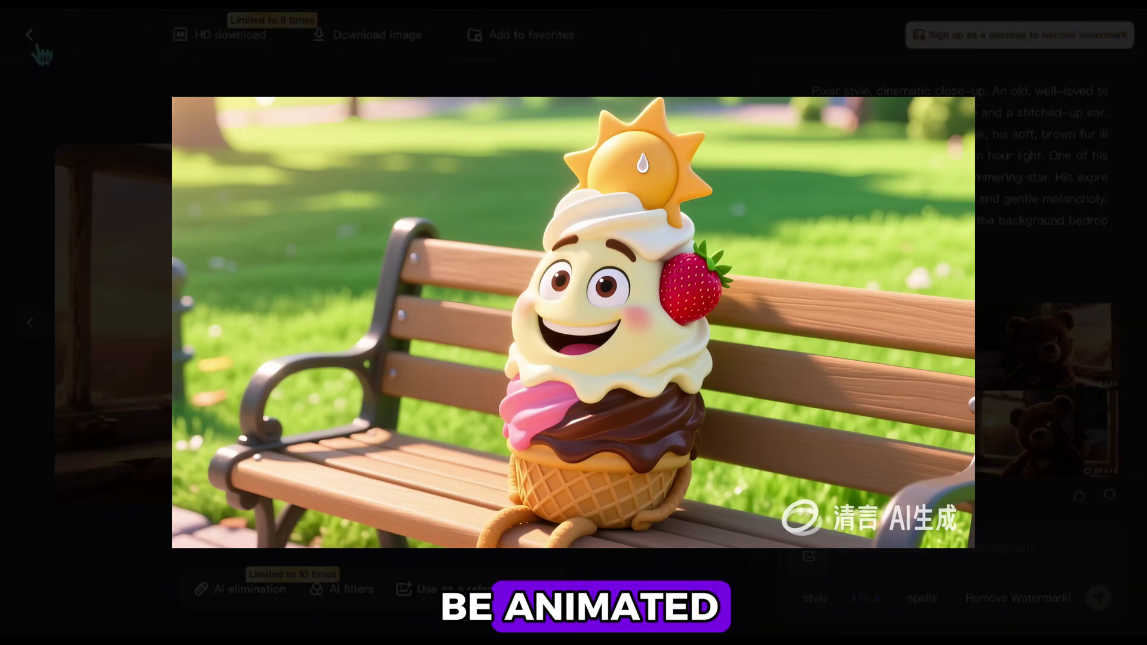
pyautogui.click(29, 36)
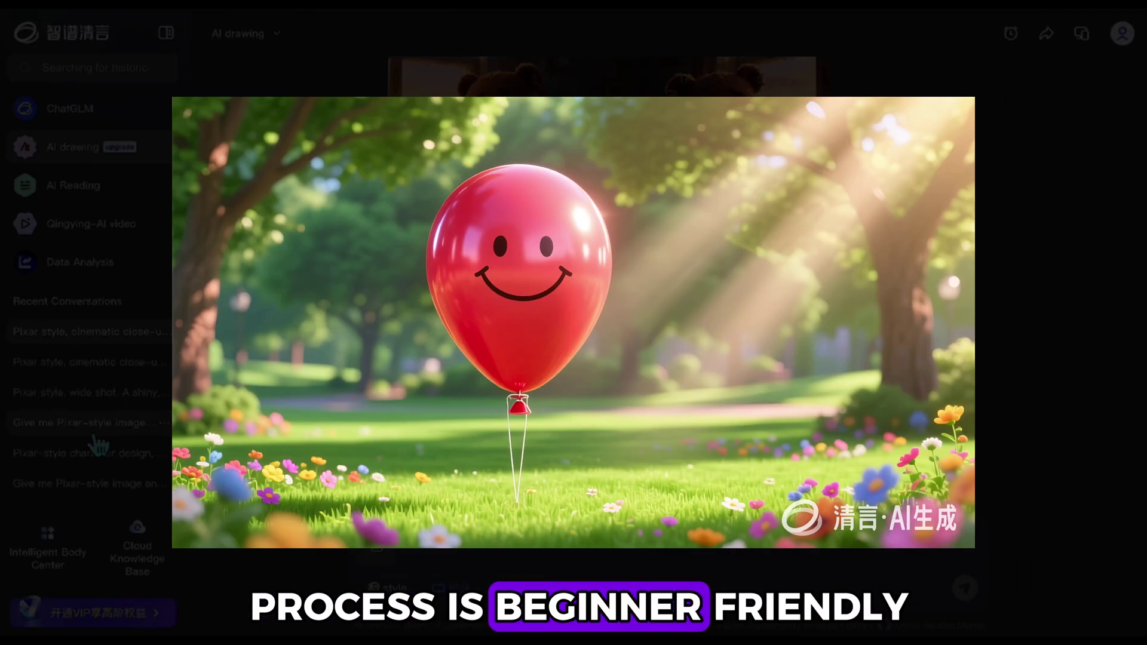
# - Open the Pixar-style prompts conversation and copy the teddy bear's Animation 3 (The Lullaby) prompt text
pyautogui.click(94, 436)
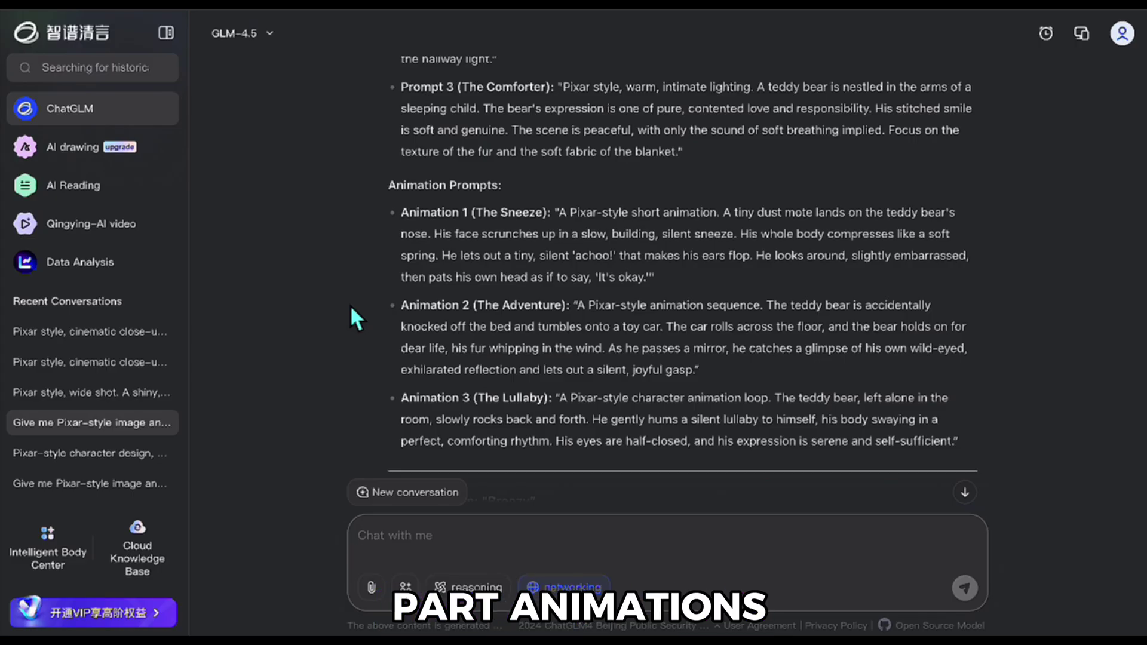
pyautogui.moveTo(559, 397); pyautogui.dragTo(960, 454)
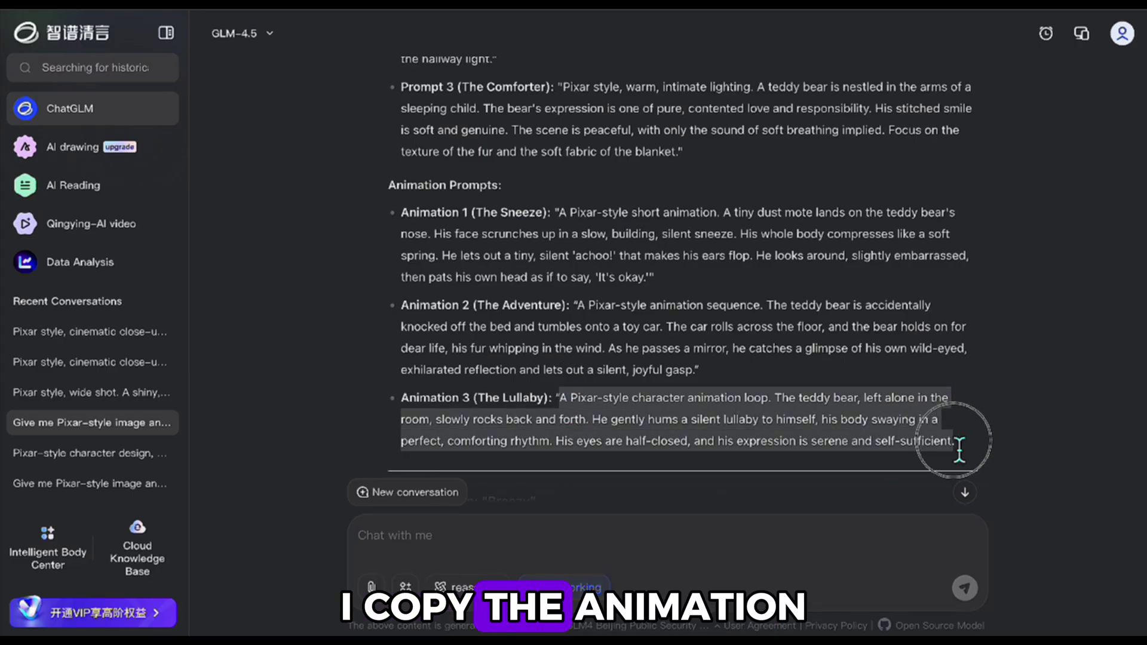
# - Upload the teddy bear image from Downloads as the first frame in Qingying-AI video, keeping the original image ratio
pyautogui.click(113, 238)
pyautogui.click(390, 502)
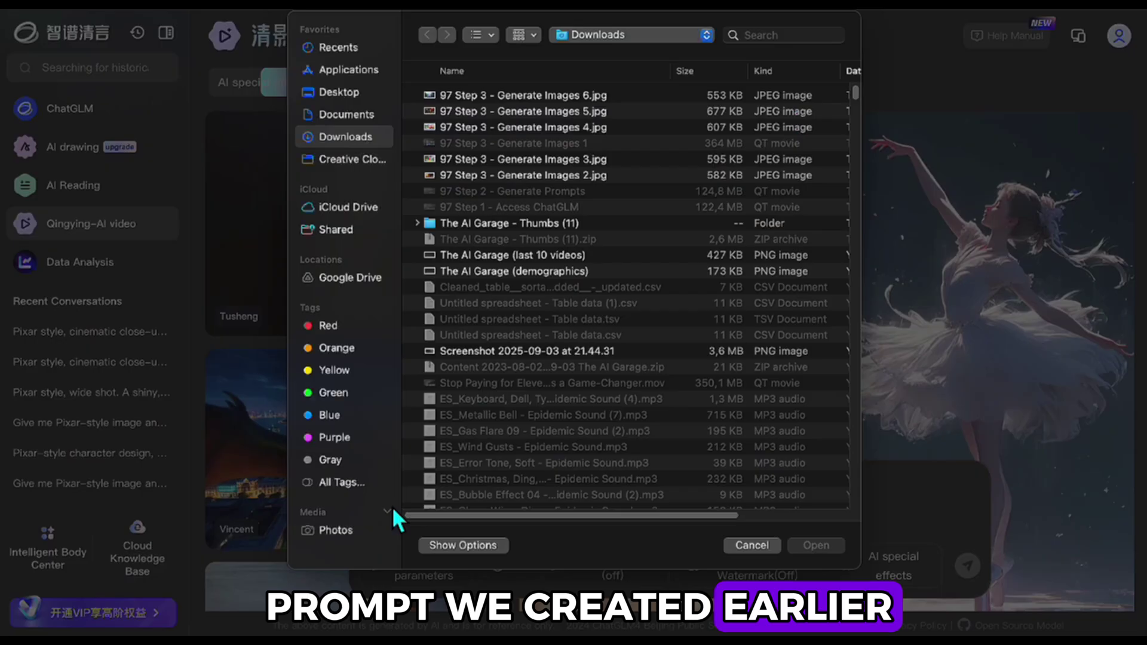
pyautogui.doubleClick(543, 181)
pyautogui.moveTo(459, 422); pyautogui.dragTo(463, 422)
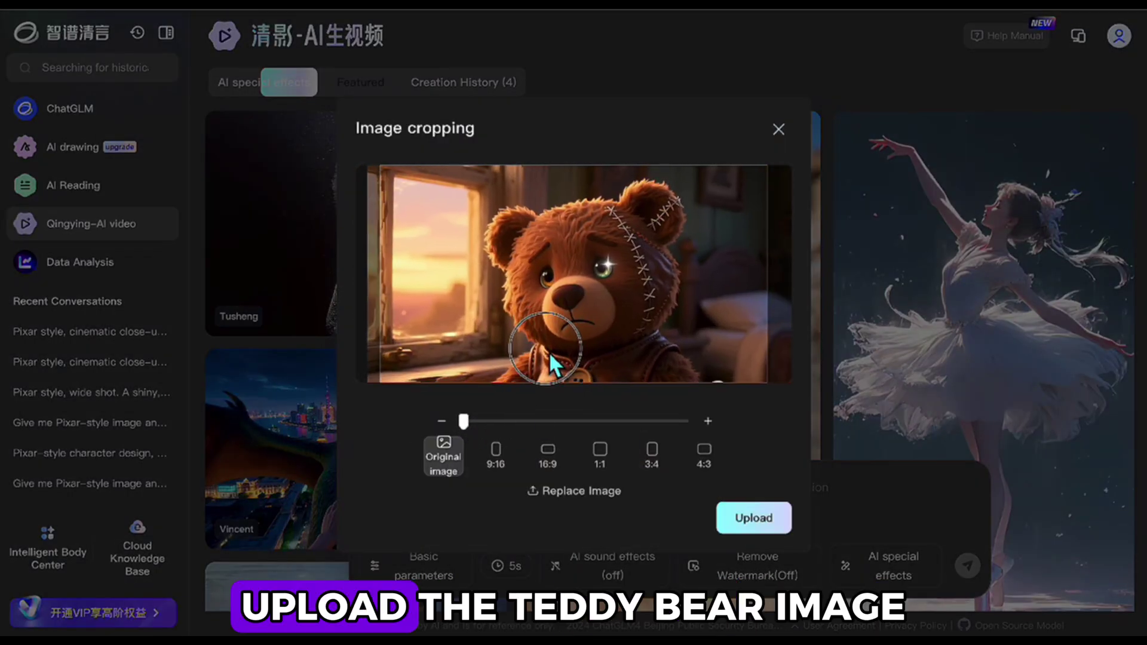
pyautogui.click(741, 518)
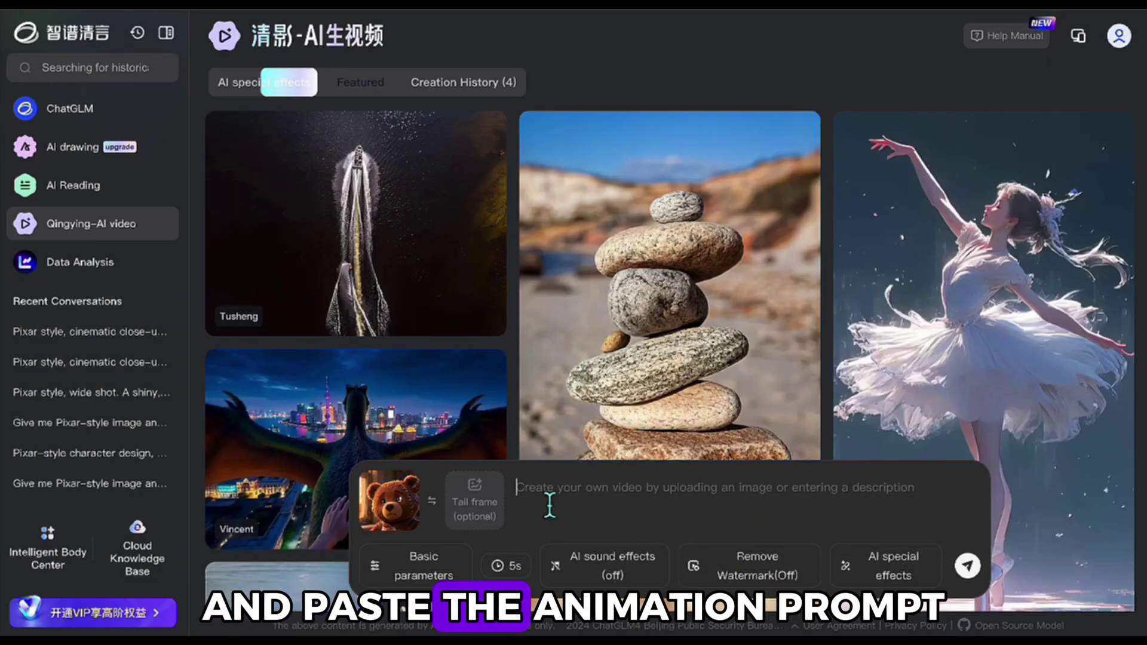
# - Generate a 5s, 1080P teddy bear video from the pasted lullaby animation prompt and open the result
pyautogui.click(546, 504)
pyautogui.hotkey('ctrl', 'v')
pyautogui.click(430, 566)
pyautogui.click(346, 254)
pyautogui.click(356, 462)
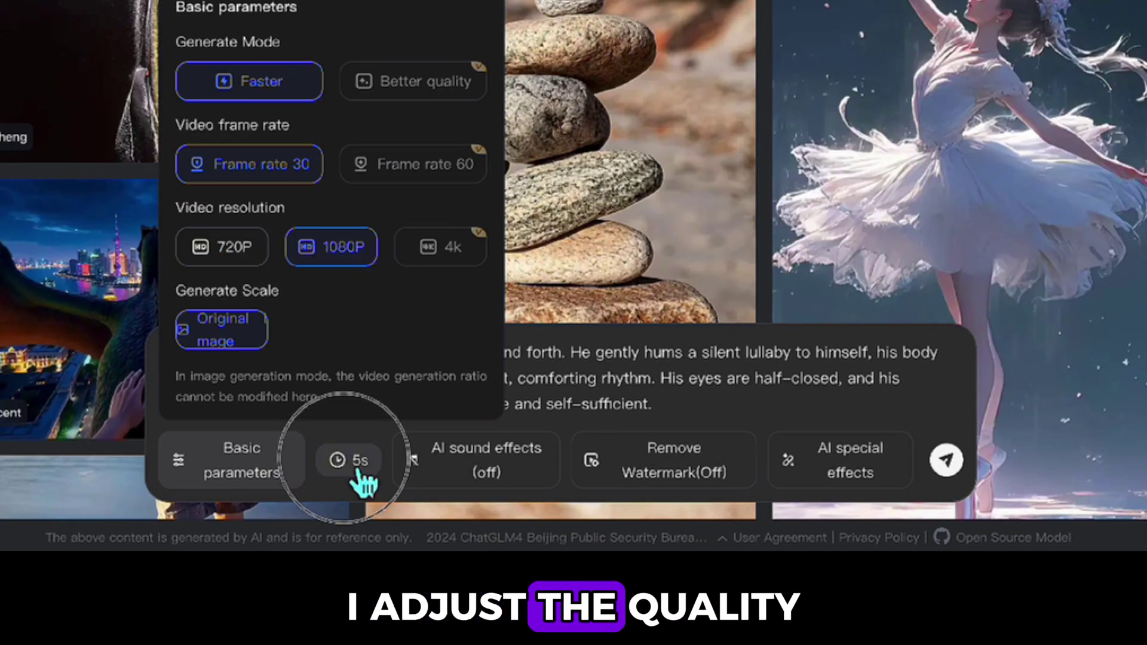
pyautogui.click(508, 487)
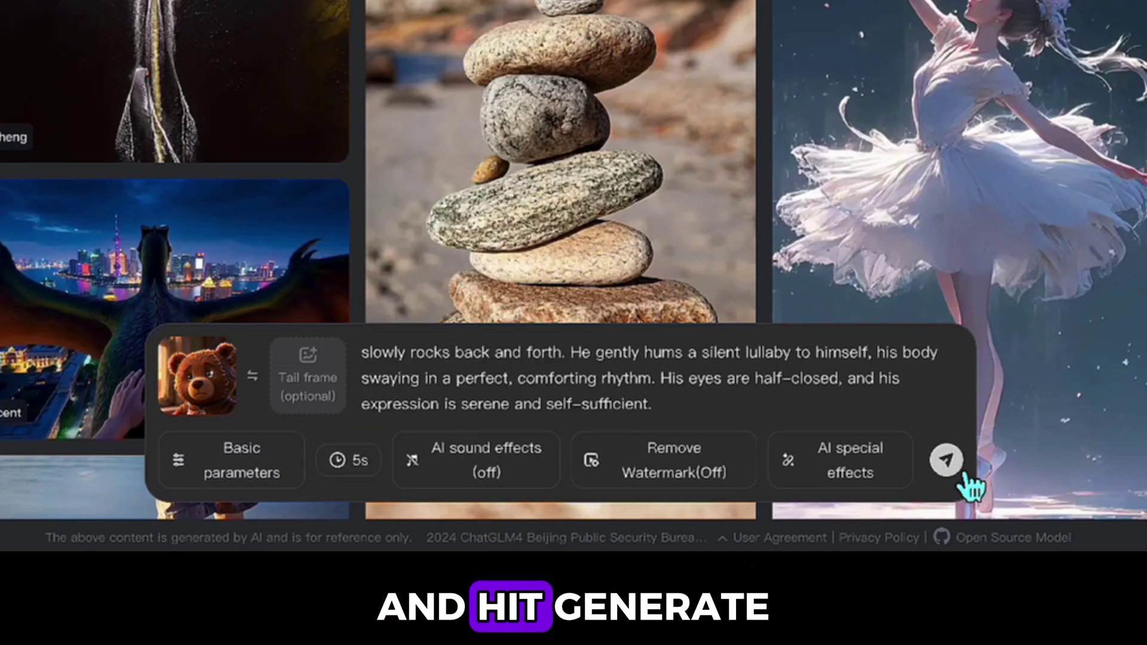
pyautogui.click(956, 469)
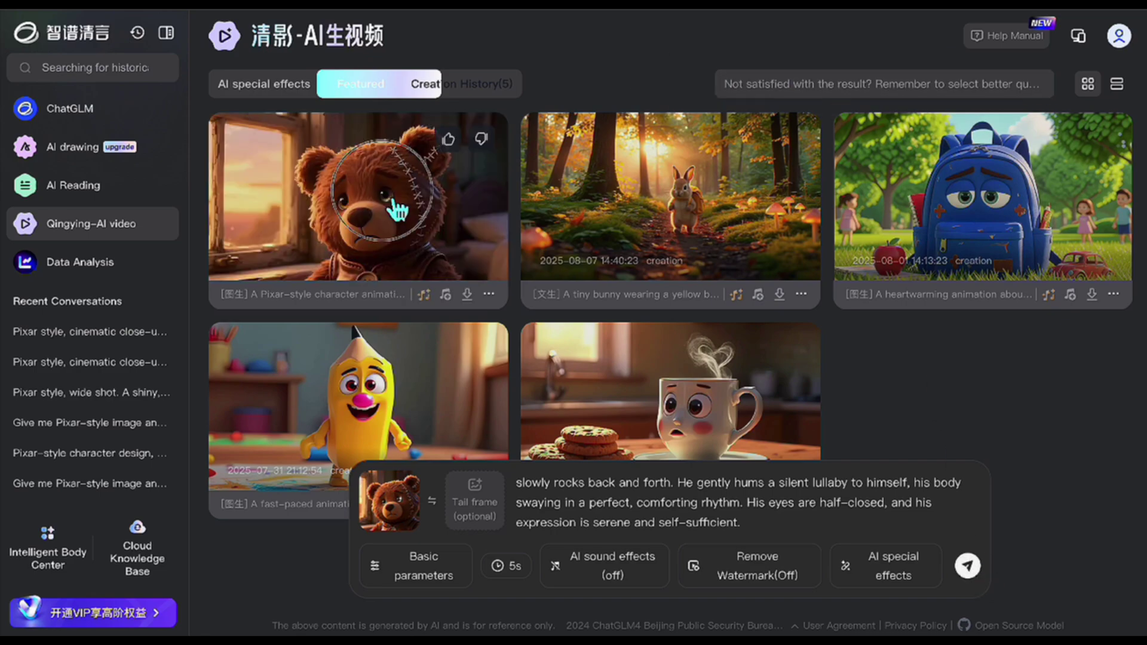
pyautogui.click(395, 203)
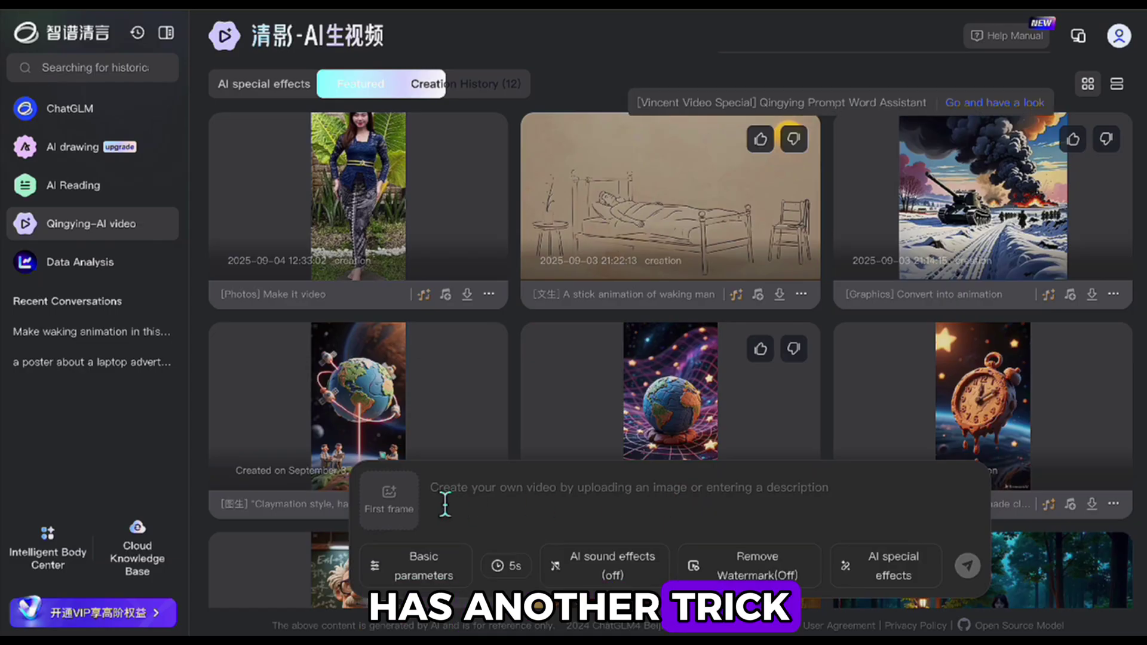
# - Generate a 16:9, 1080P video from the prompt "A tiny bunny with big ears hops through a magical forest at sunrise, discovering glowing mushrooms"
pyautogui.click(445, 505)
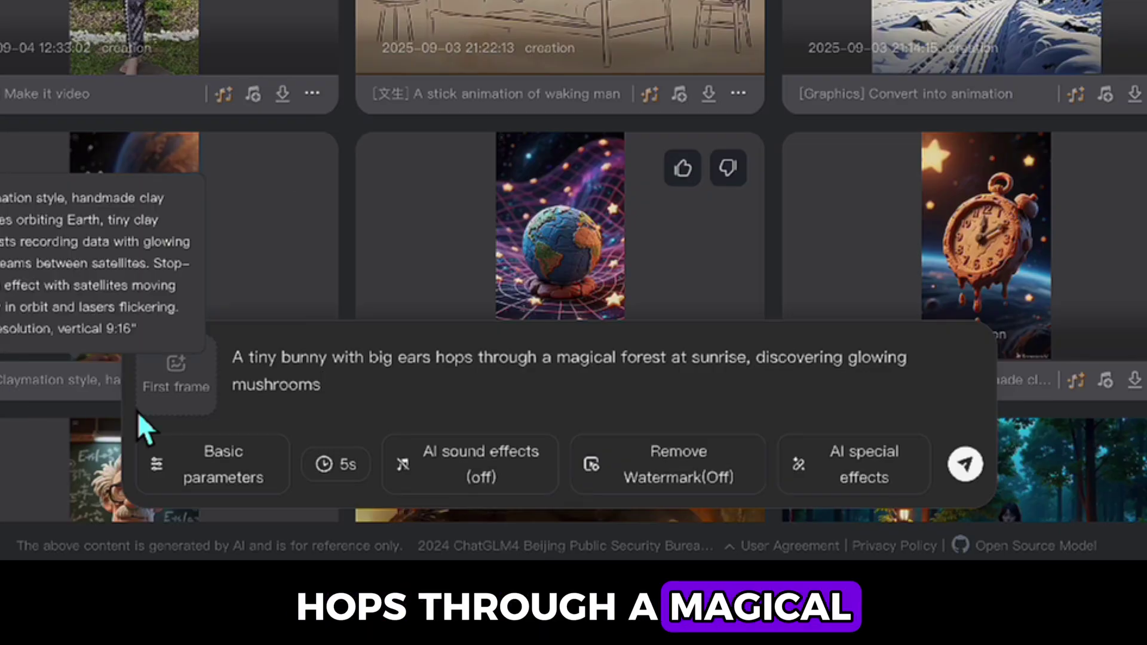
pyautogui.click(243, 478)
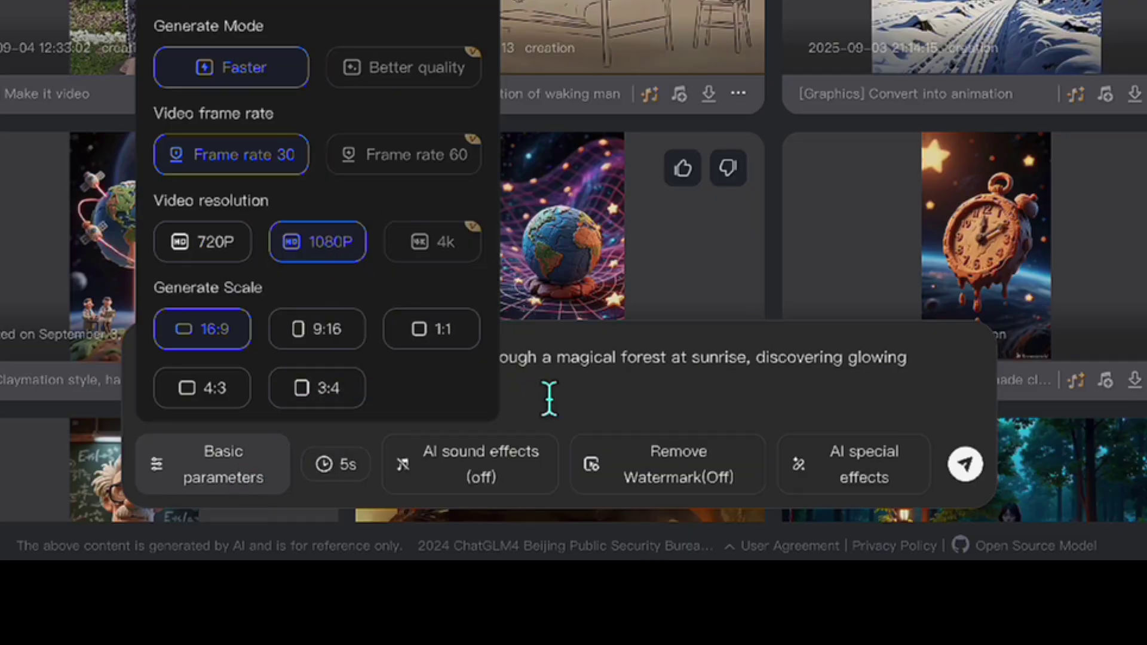
pyautogui.click(611, 409)
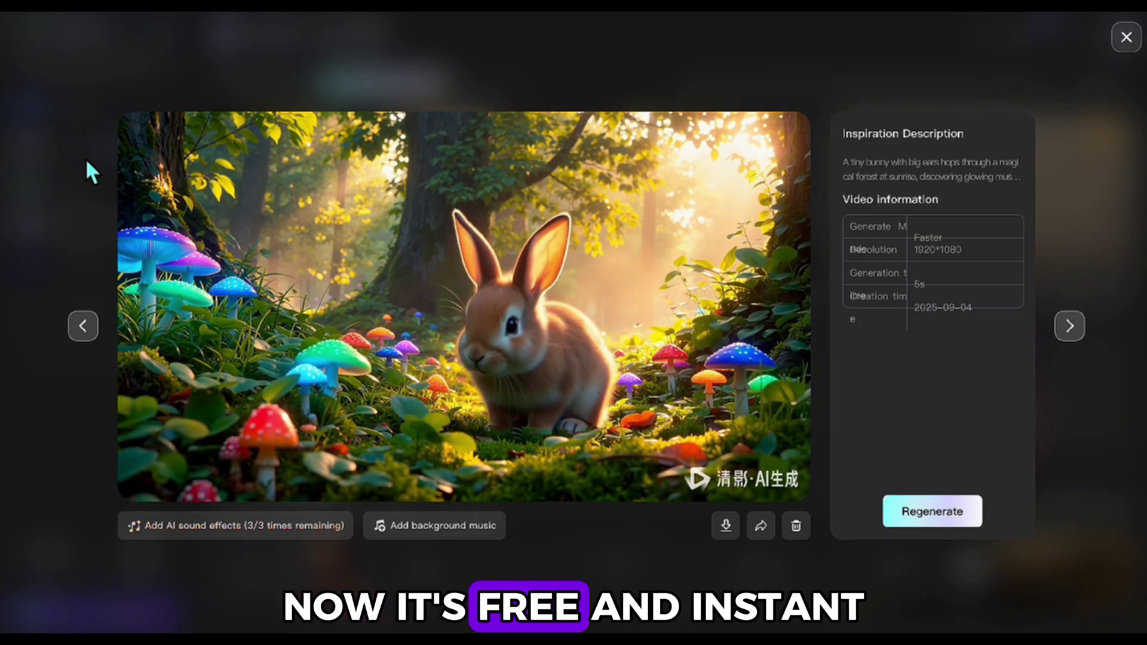
pyautogui.click(86, 162)
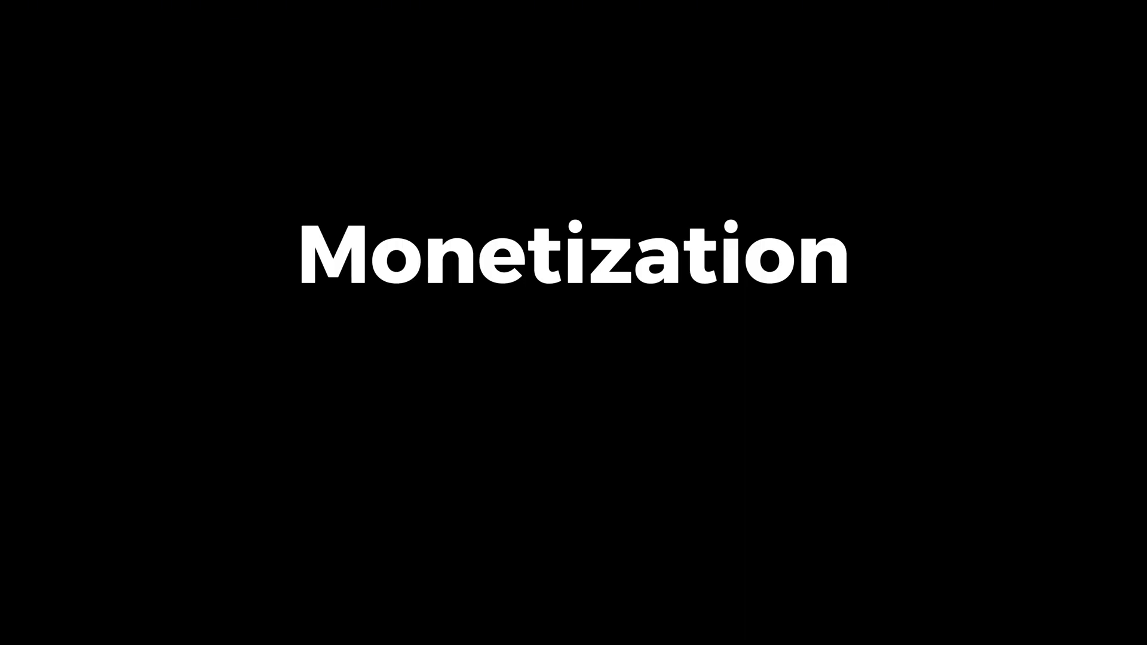